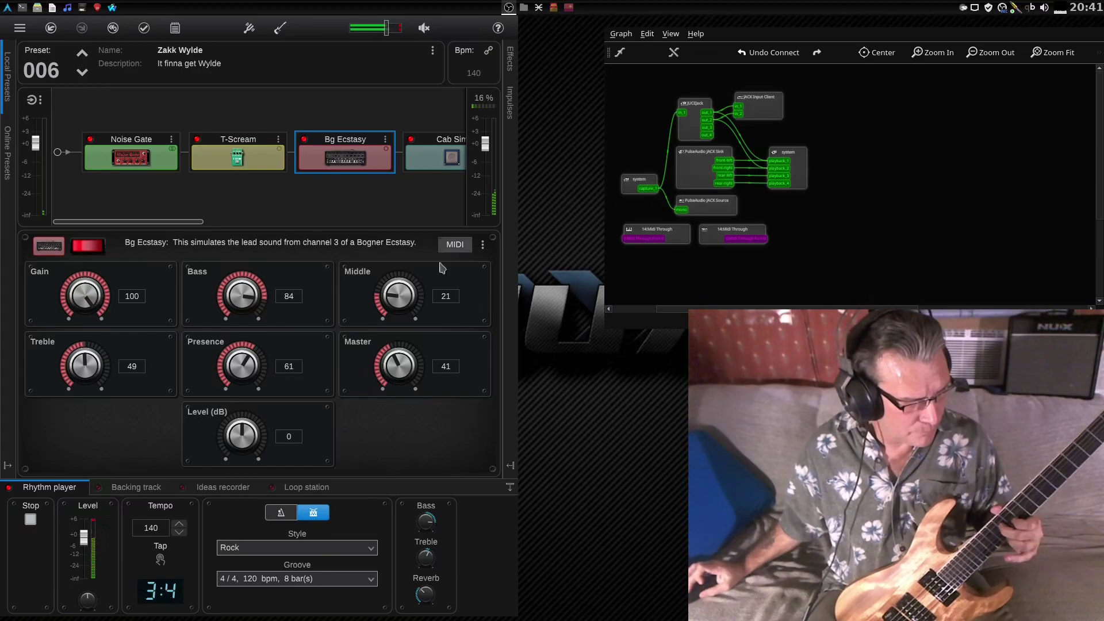
- Stop the rhythm player and view the list of local presets, keeping the Zakk Wylde preset active
{"action": "left_click", "coordinate": [31, 520]}
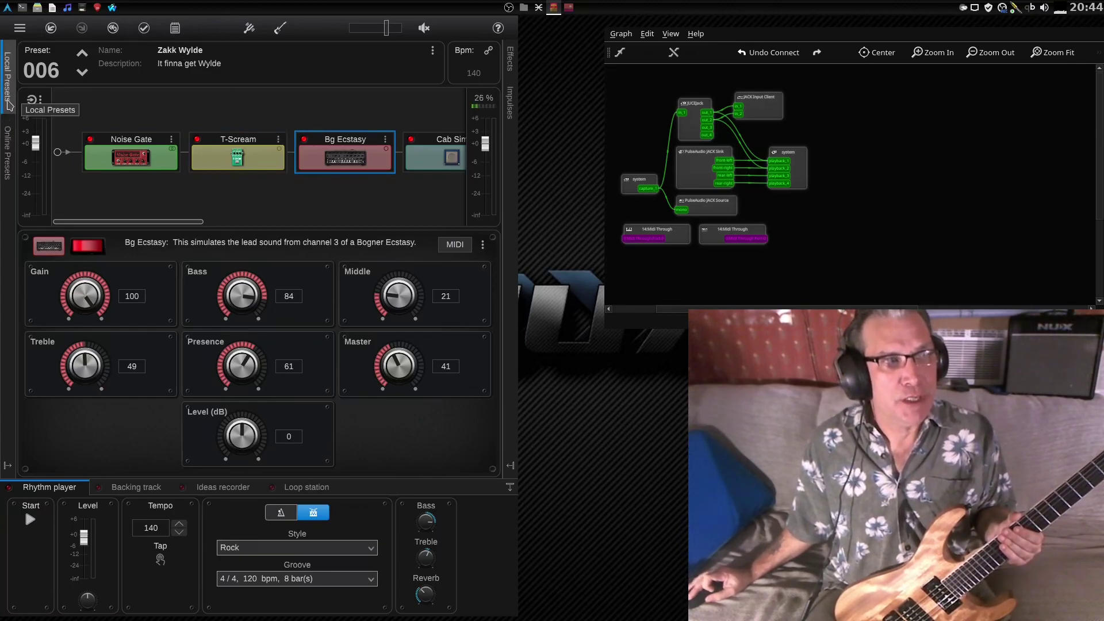
{"action": "left_click", "coordinate": [9, 103]}
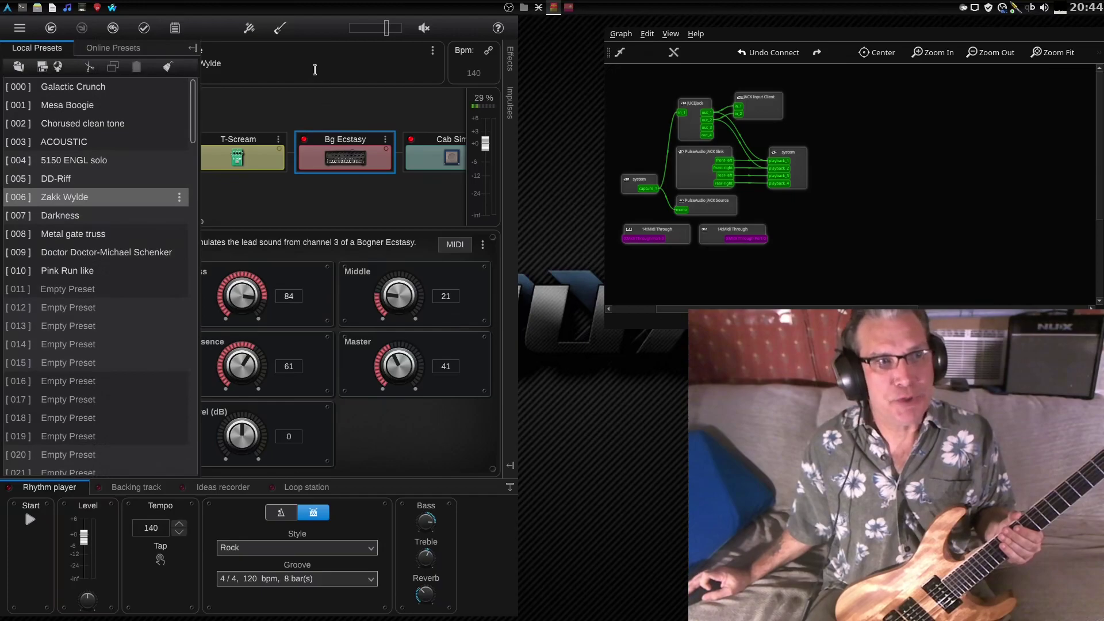
{"action": "left_click", "coordinate": [313, 68]}
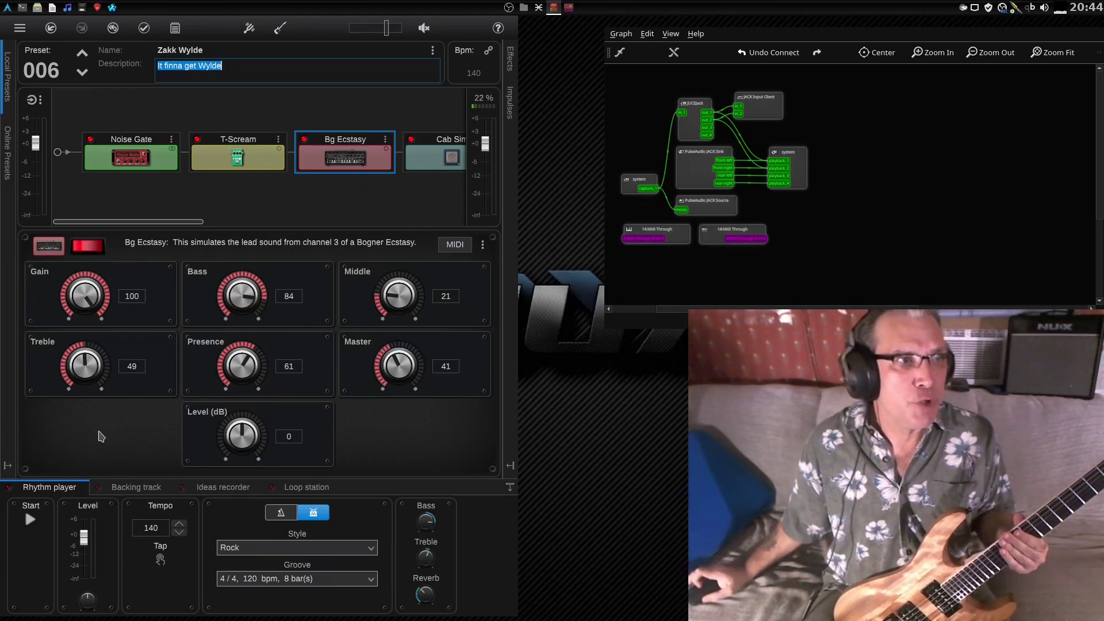
{"action": "left_click", "coordinate": [111, 118]}
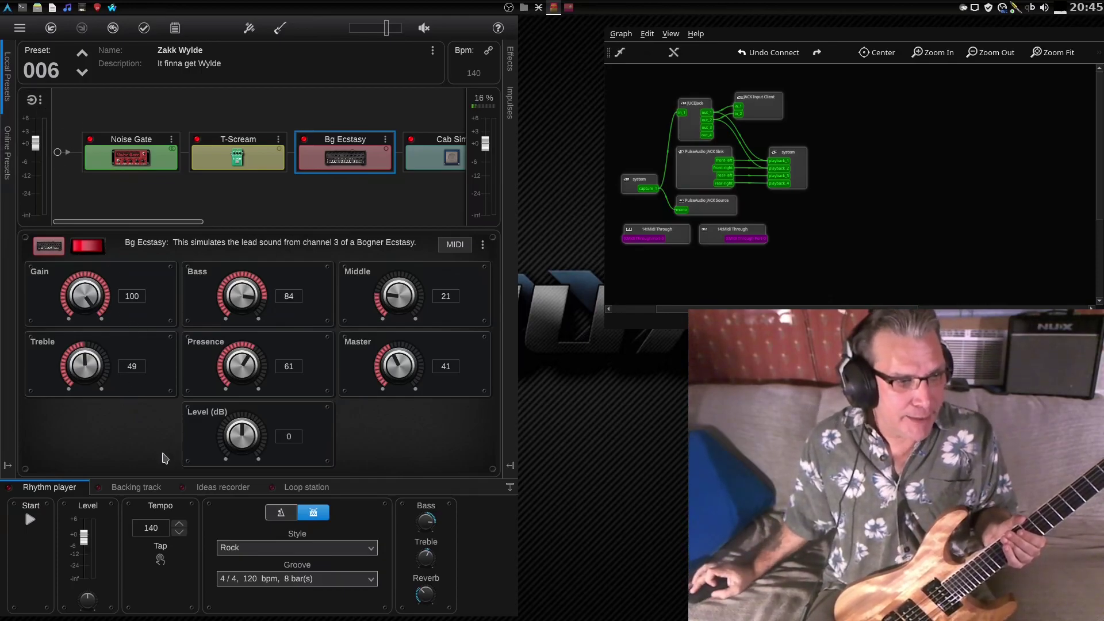
- Load "27 - Dead Rat Marionette in Em.wav" as the backing track
{"action": "left_click", "coordinate": [154, 489]}
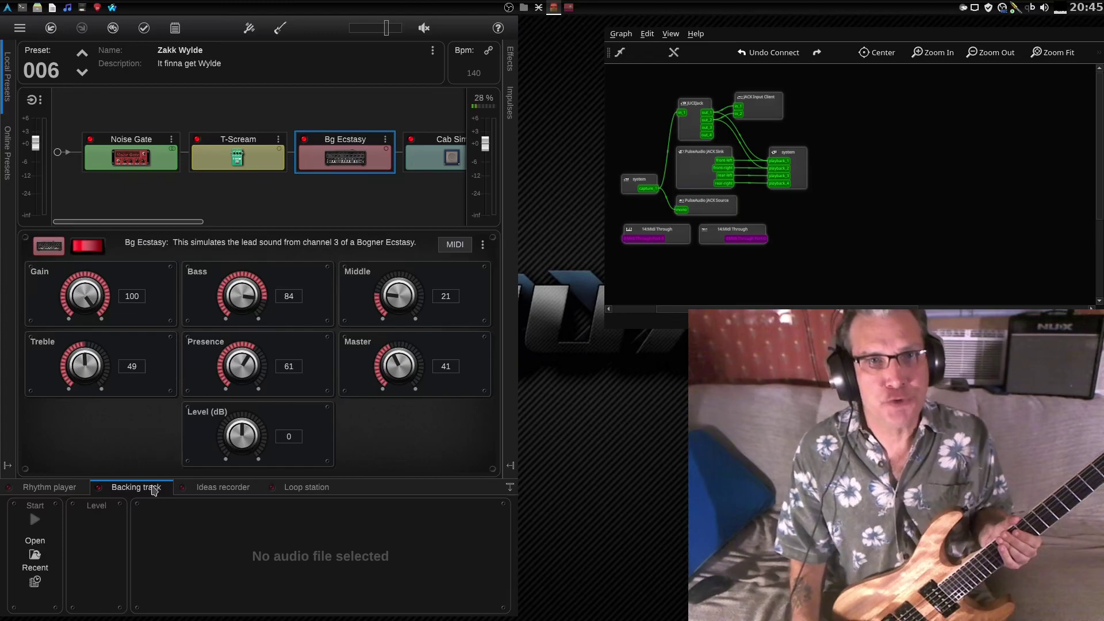
{"action": "left_click", "coordinate": [35, 554]}
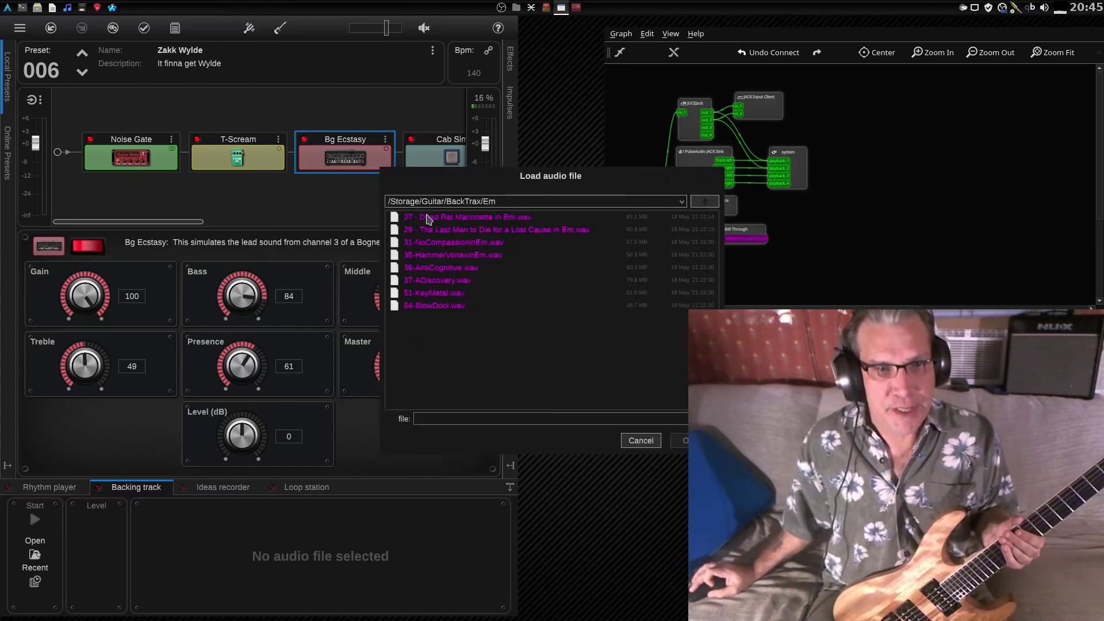
{"action": "left_click", "coordinate": [427, 218]}
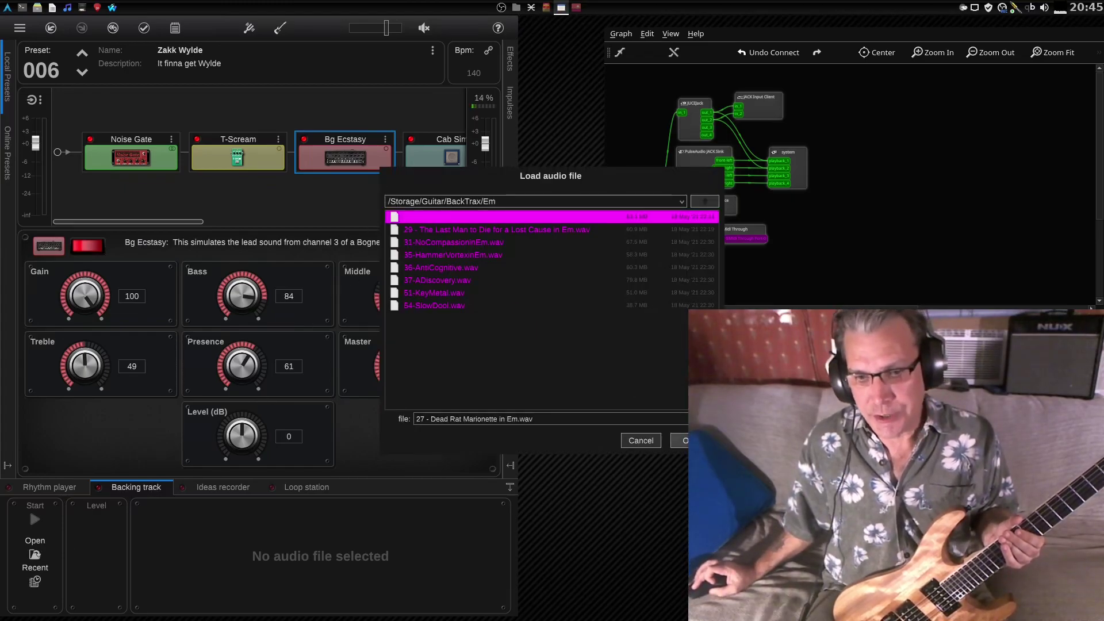
{"action": "left_click", "coordinate": [682, 441]}
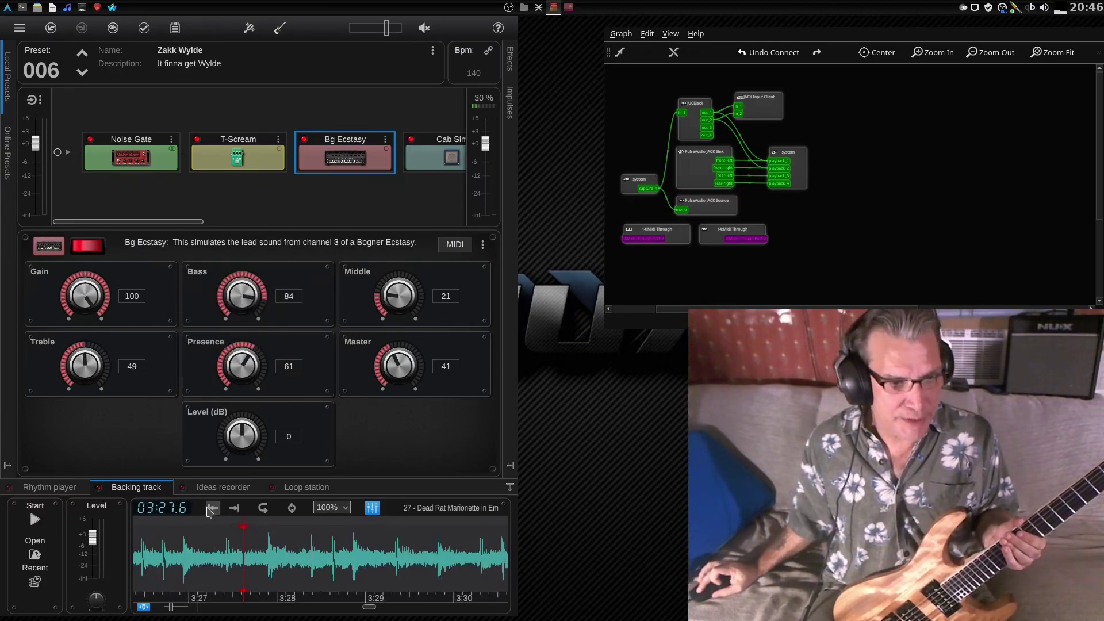
- Set the backing track's playback rate to 110%, play it from the beginning, and stop it
{"action": "left_click", "coordinate": [212, 509]}
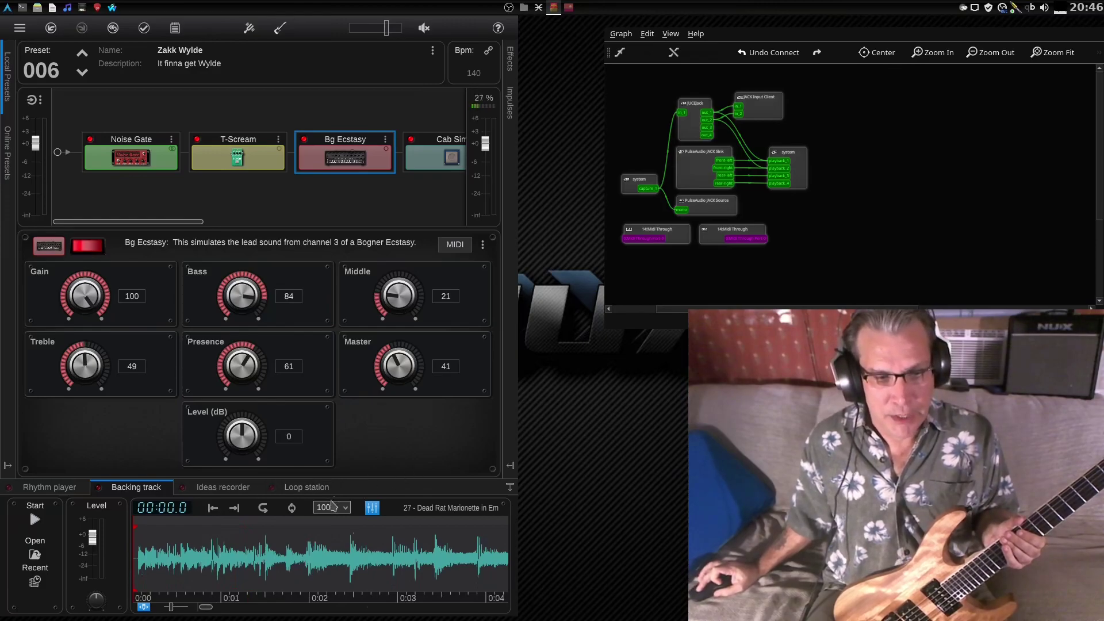
{"action": "left_click", "coordinate": [331, 509]}
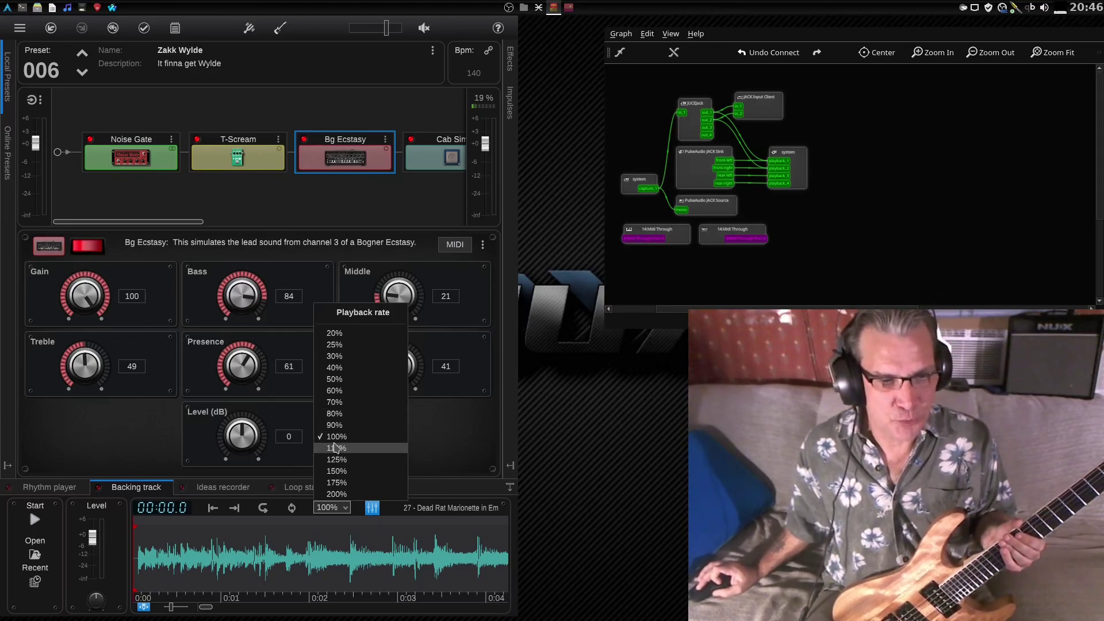
{"action": "left_click", "coordinate": [338, 448]}
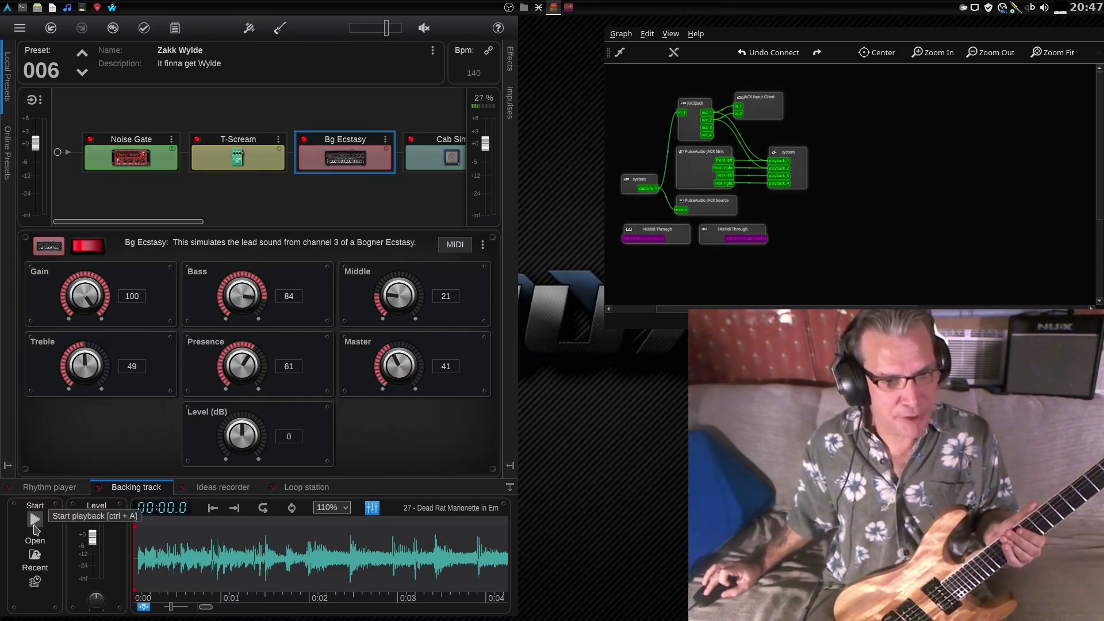
{"action": "left_click", "coordinate": [34, 524]}
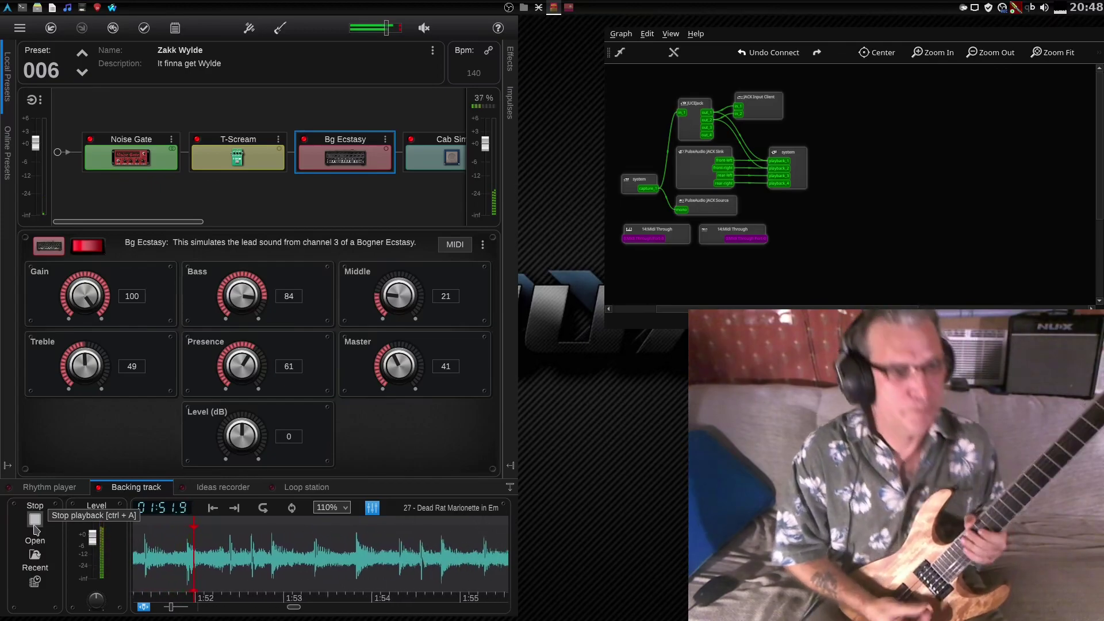
{"action": "left_click", "coordinate": [33, 525]}
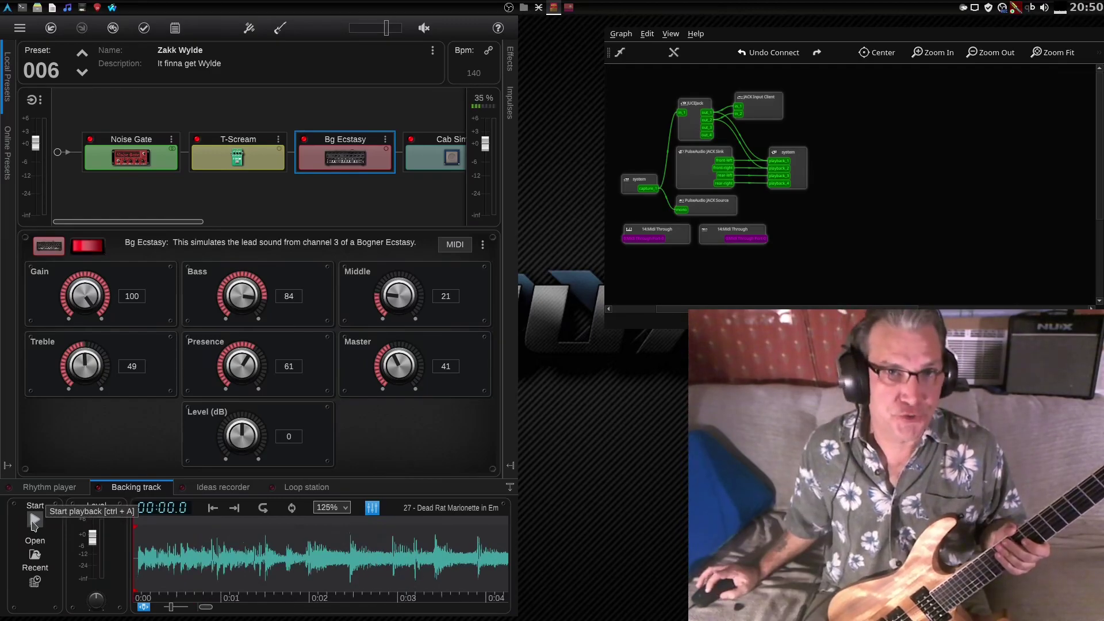
- Play the backing track from the beginning at a 125% playback rate, and stop it
{"action": "left_click", "coordinate": [33, 521]}
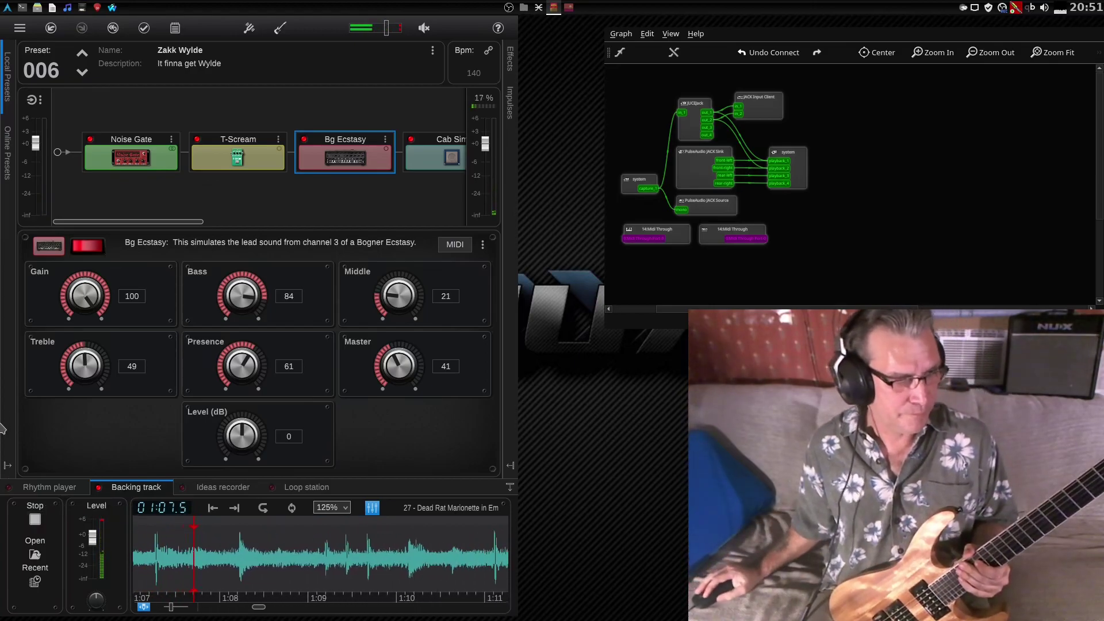
{"action": "left_click", "coordinate": [35, 519]}
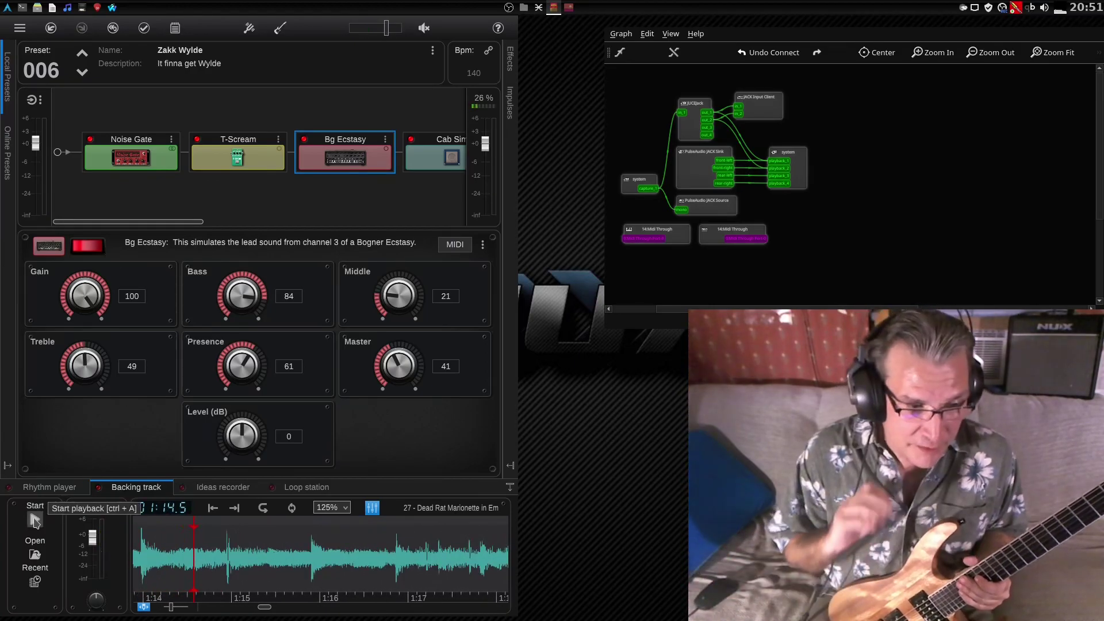
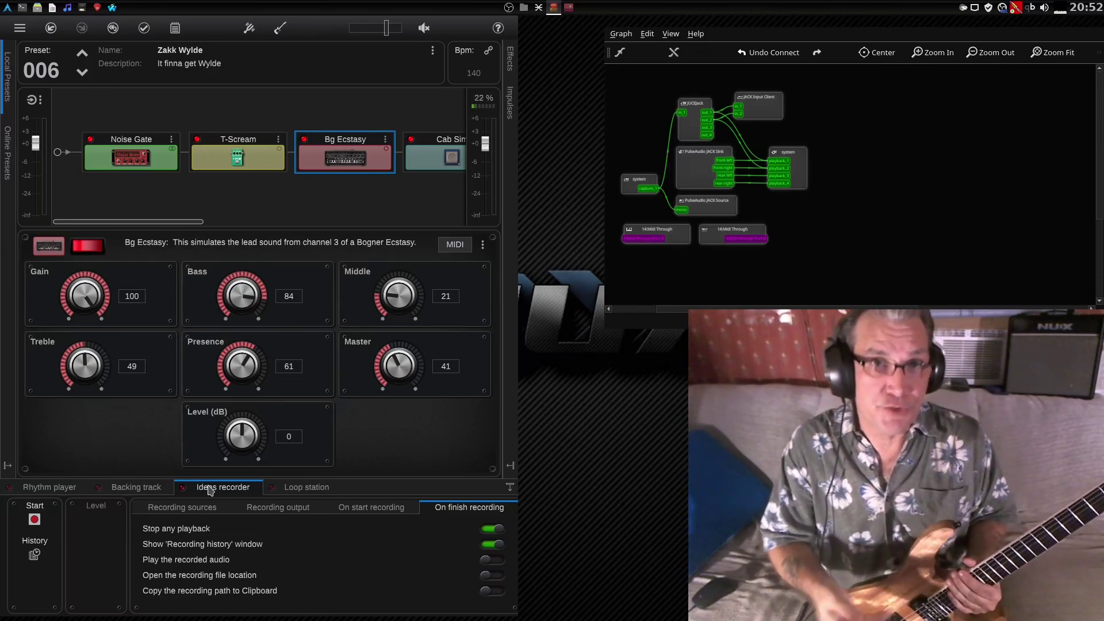
- Review the ideas recorder's settings for recording sources, recording output, and the actions on start and finish of recording
{"action": "left_click", "coordinate": [169, 510]}
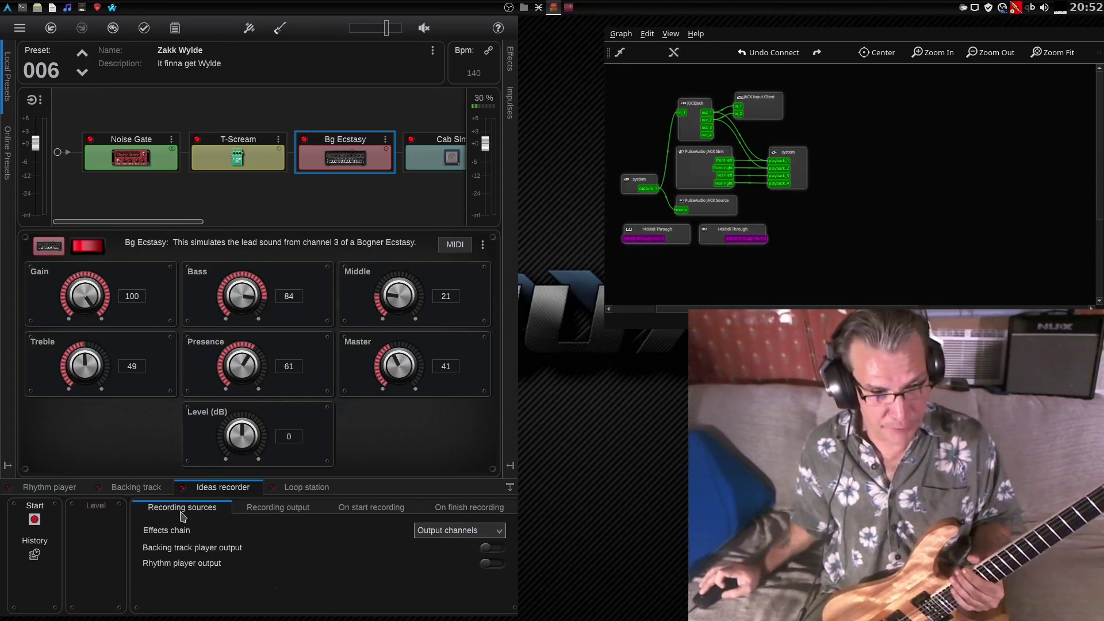
{"action": "left_click", "coordinate": [252, 516]}
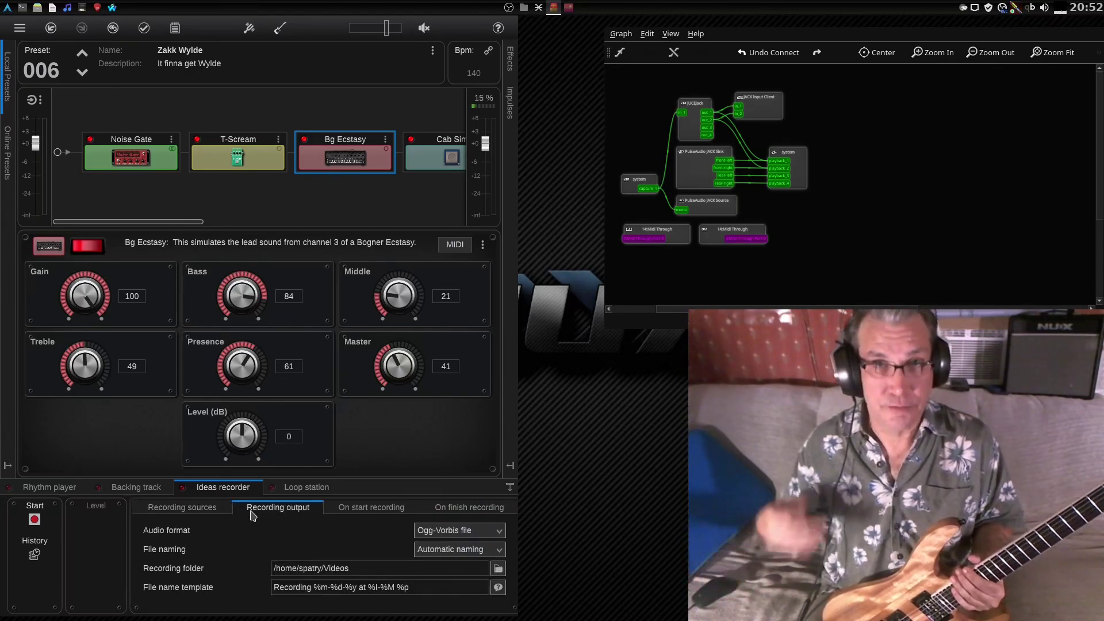
{"action": "left_click", "coordinate": [359, 514]}
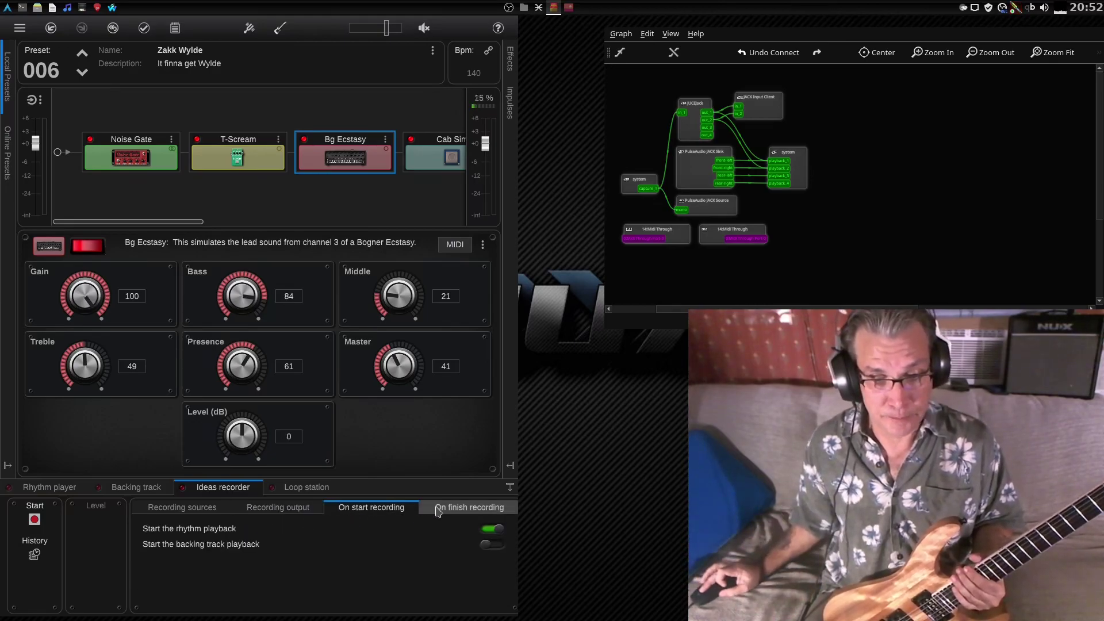
{"action": "left_click", "coordinate": [459, 511]}
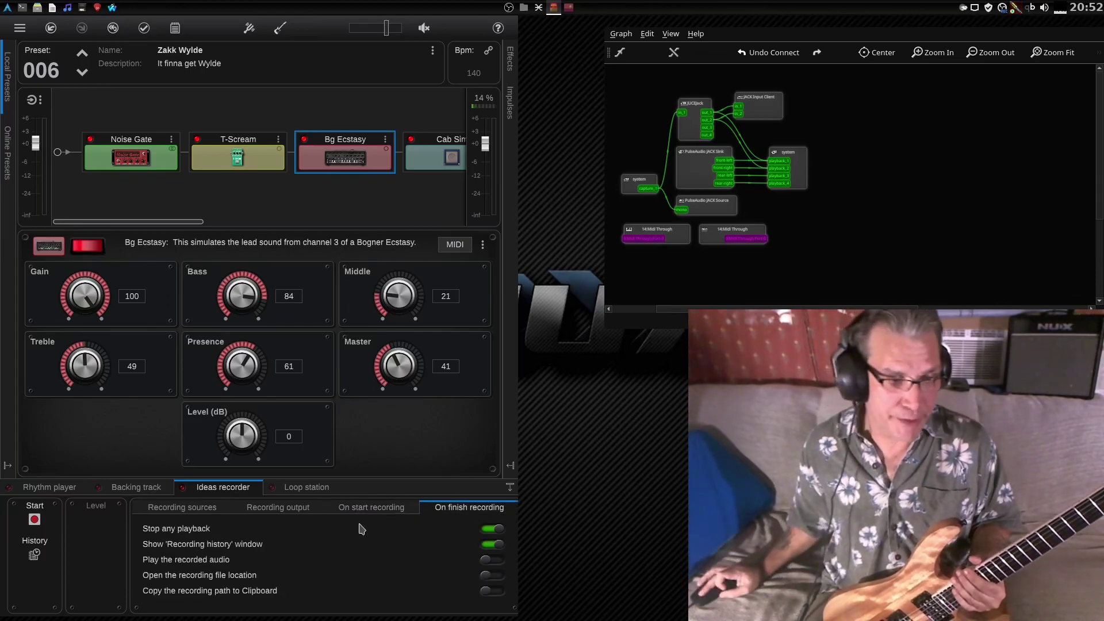
{"action": "left_click", "coordinate": [290, 506]}
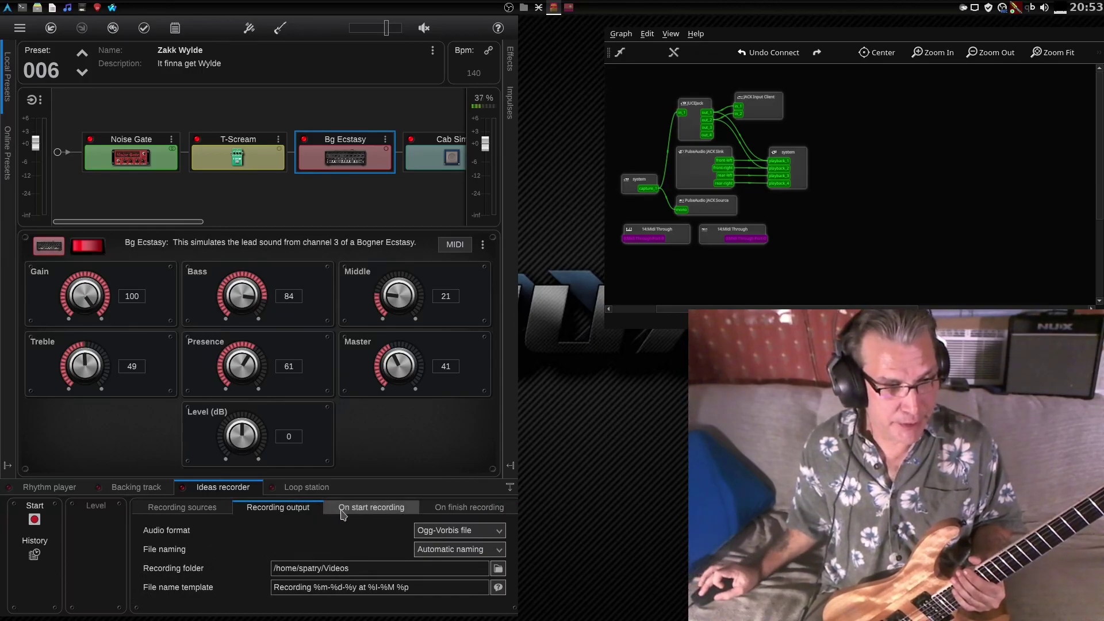
{"action": "left_click", "coordinate": [183, 510]}
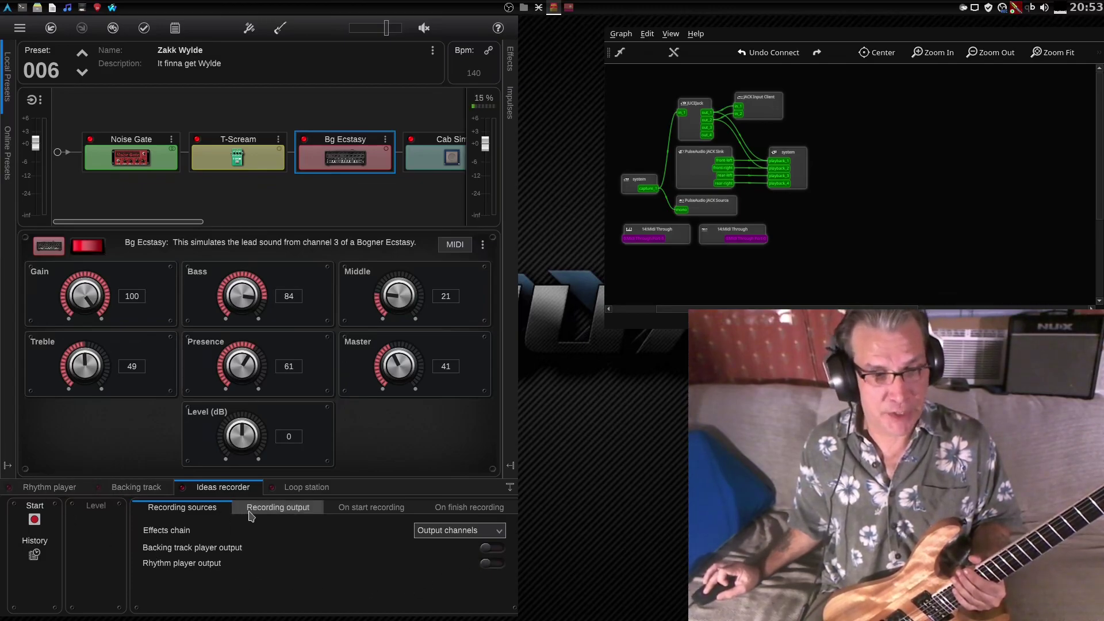
- Play back the existing layer in the loop station and stop it
{"action": "left_click", "coordinate": [282, 492]}
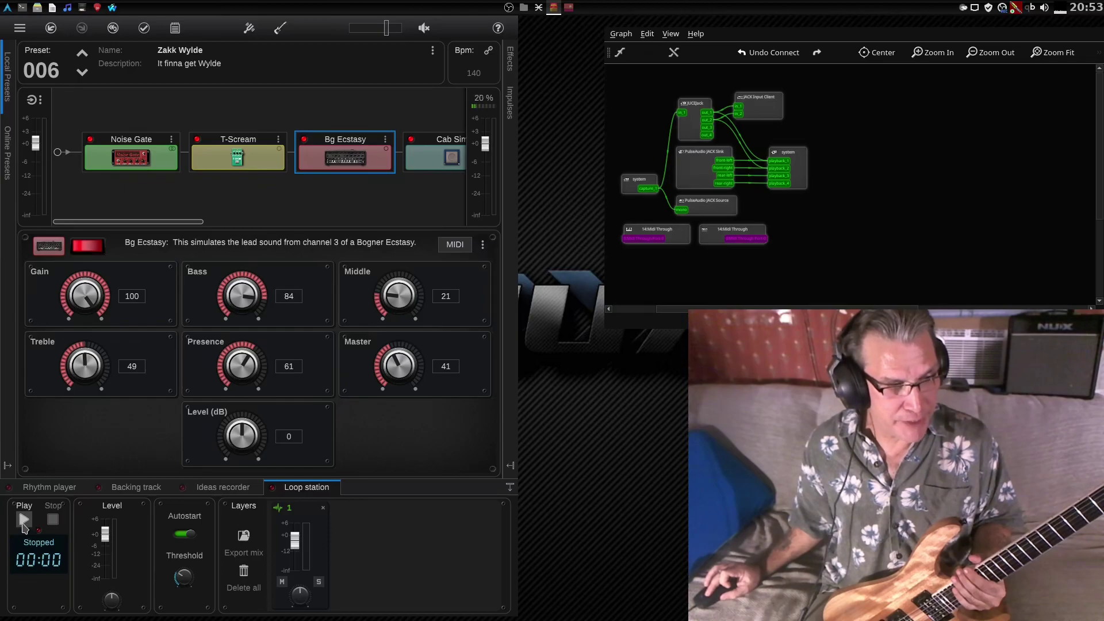
{"action": "left_click", "coordinate": [23, 521]}
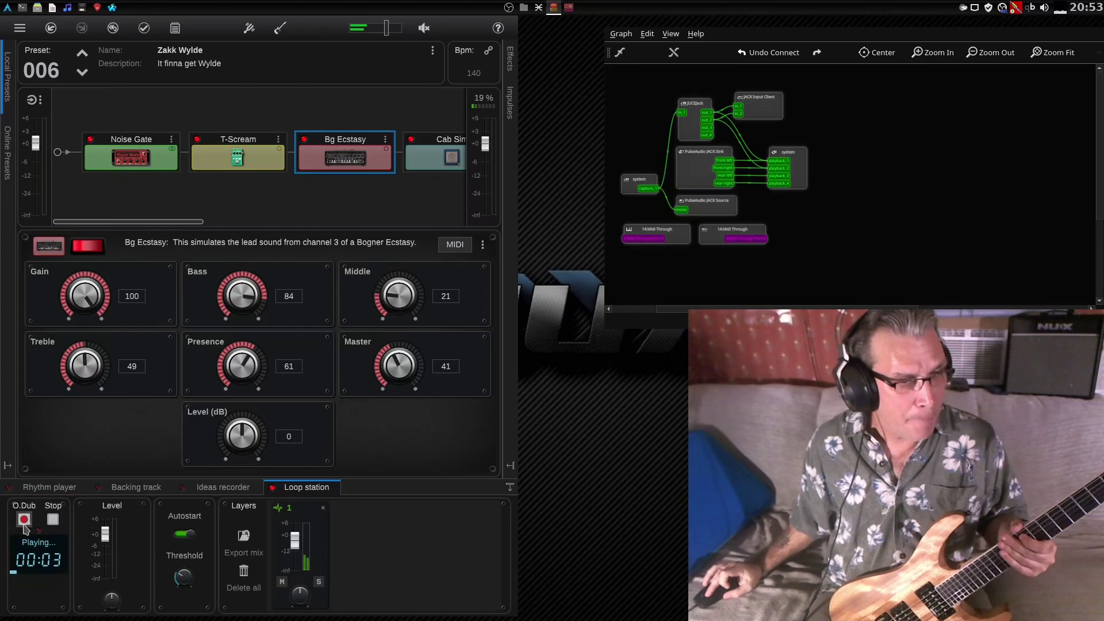
{"action": "left_click", "coordinate": [53, 521]}
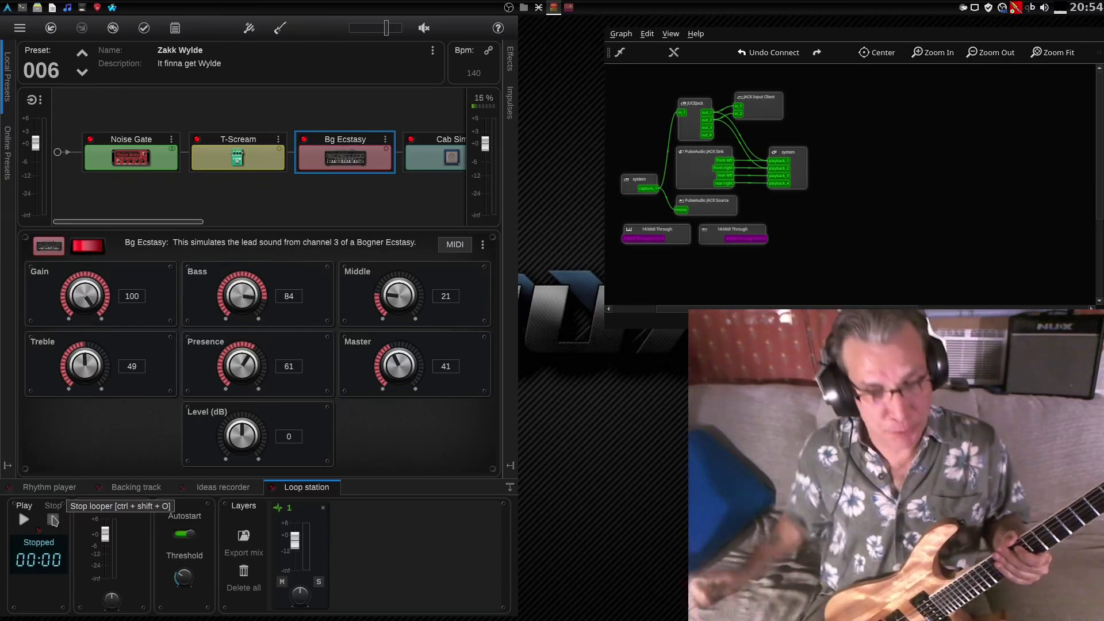
- Return to the ideas recorder and inspect the Audition recorder and the Tuner, closing each one
{"action": "left_click", "coordinate": [196, 496]}
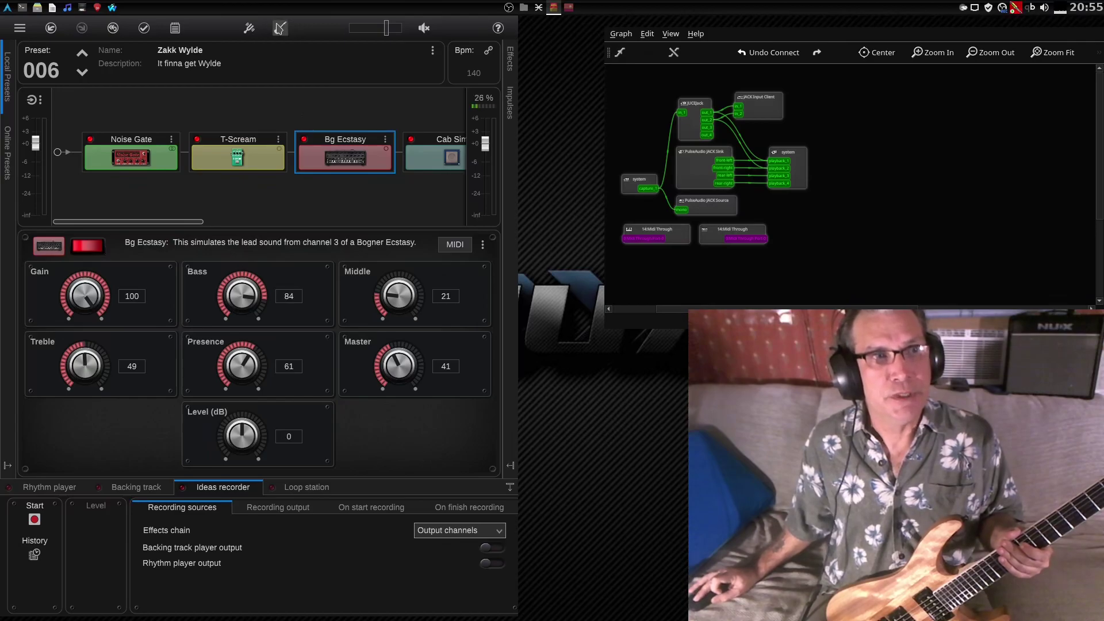
{"action": "left_click", "coordinate": [278, 29]}
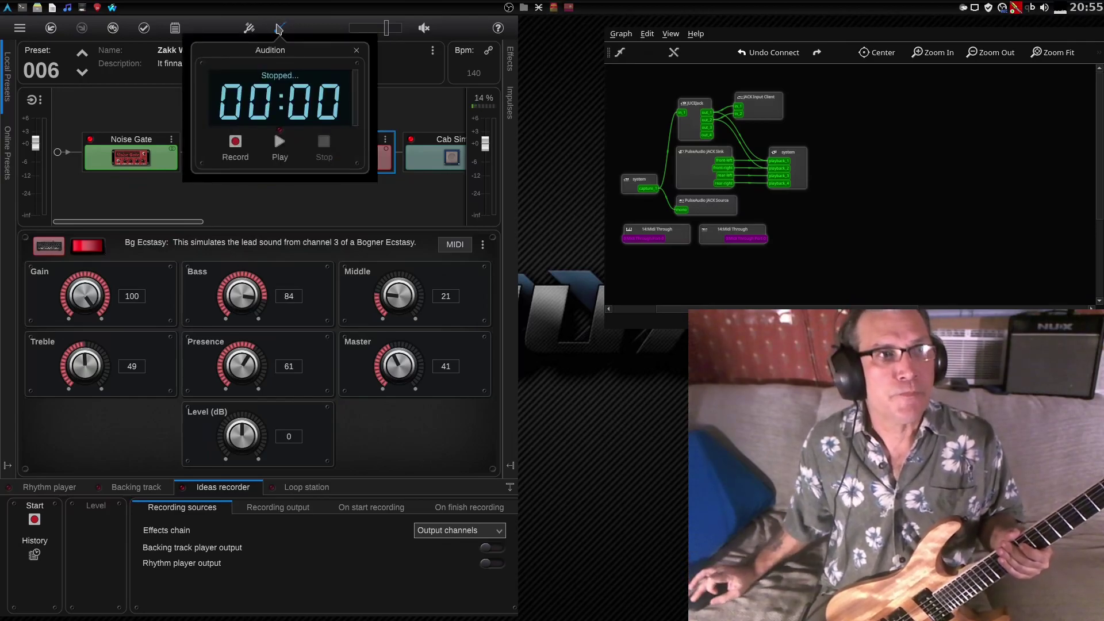
{"action": "left_click", "coordinate": [279, 29]}
{"action": "left_click", "coordinate": [250, 28]}
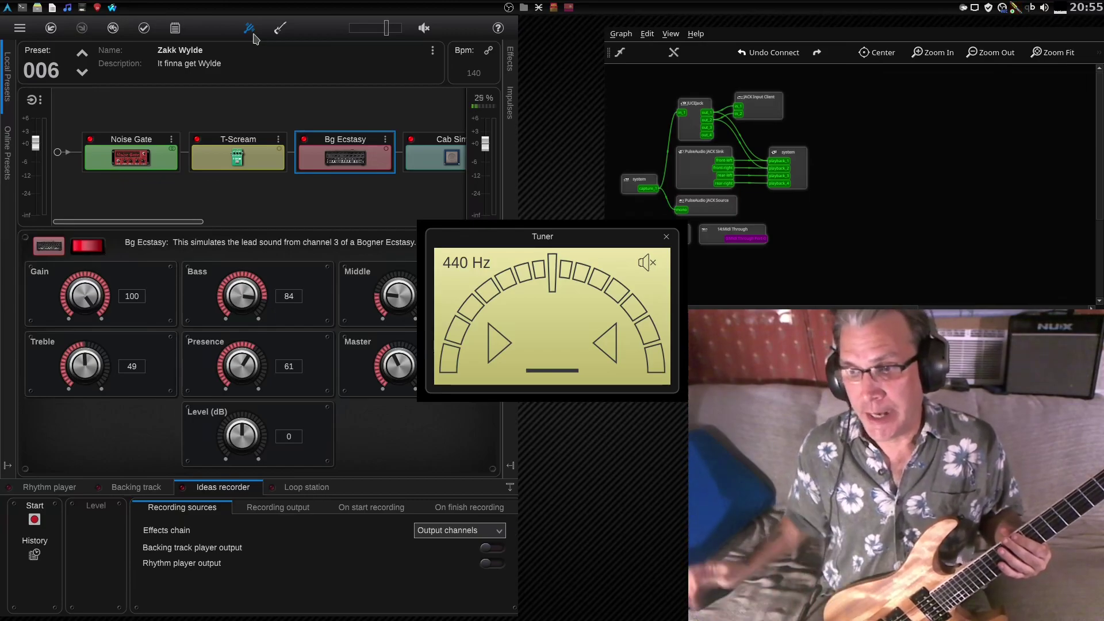
{"action": "left_click", "coordinate": [666, 236]}
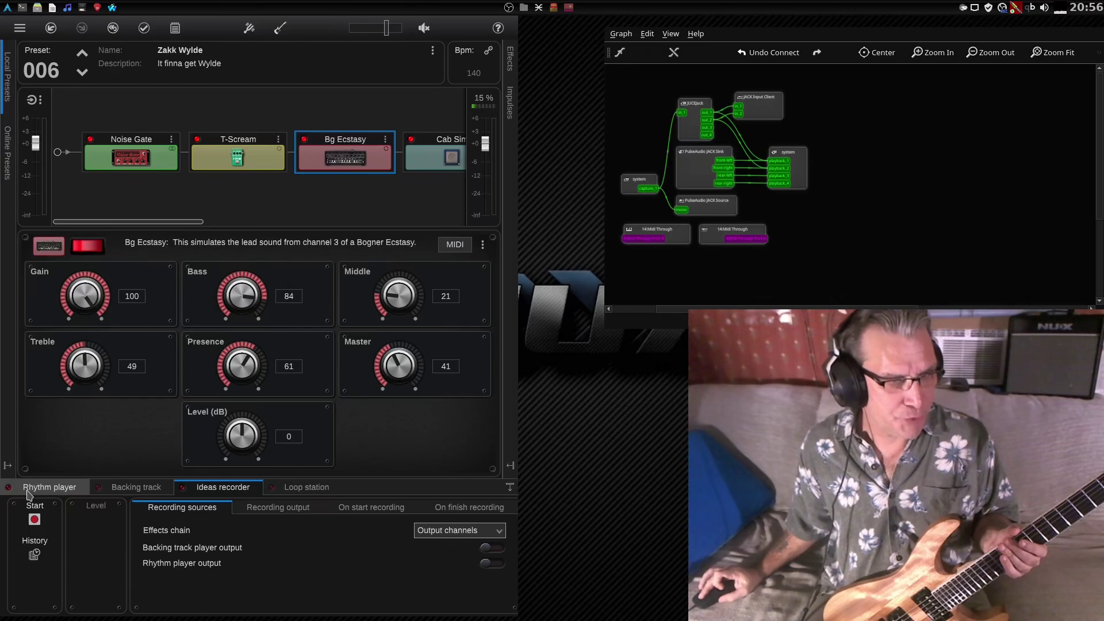
- Examine the equalizer curve applied to the backing track
{"action": "left_click", "coordinate": [121, 488]}
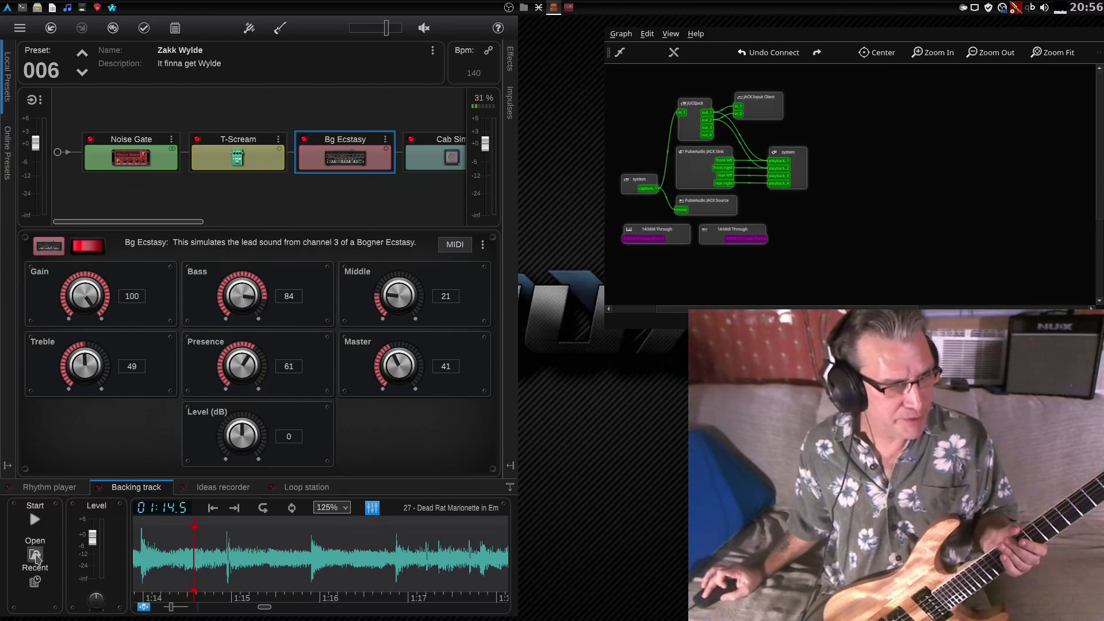
{"action": "left_click", "coordinate": [372, 509]}
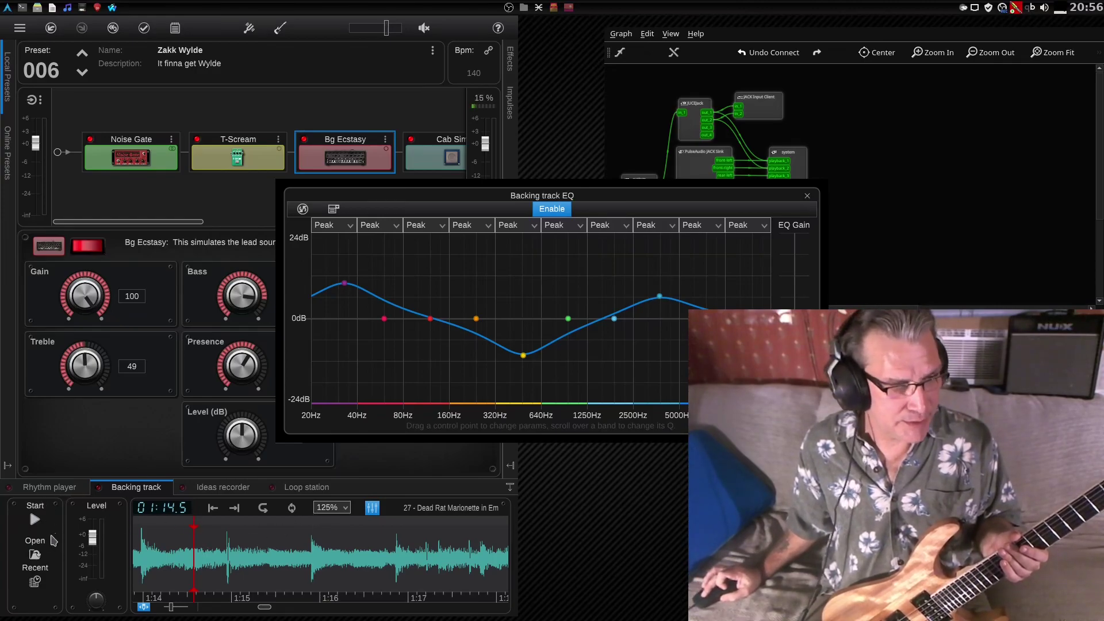
- Load "29 - The Last Man to Die for a Lost Cause in Em.wav" as the backing track and play it from the beginning
{"action": "left_click", "coordinate": [35, 554]}
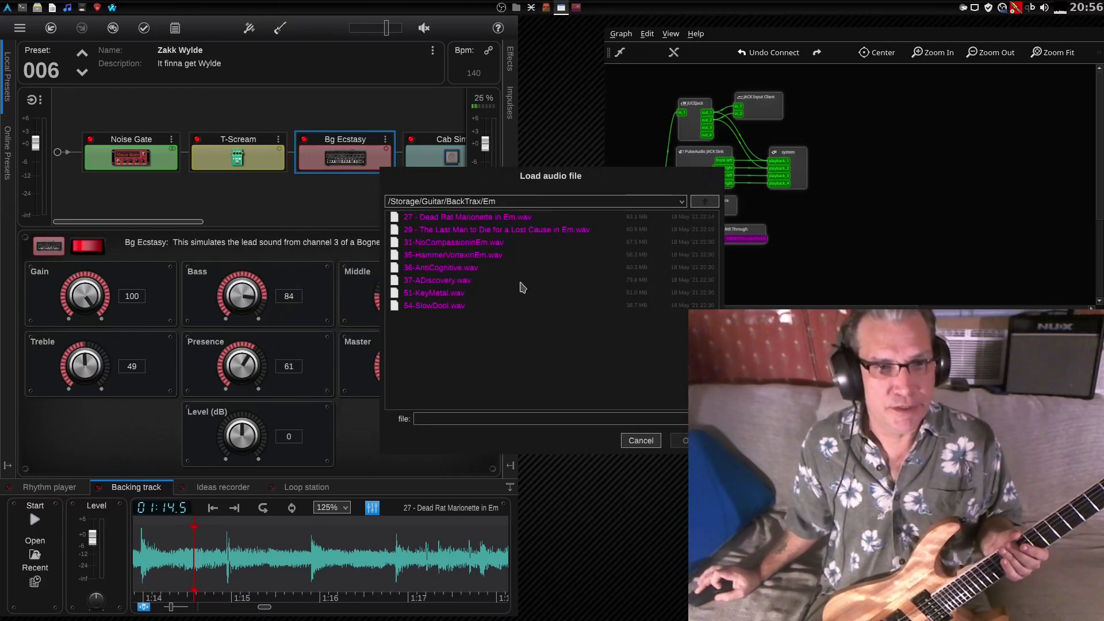
{"action": "double_click", "coordinate": [460, 231]}
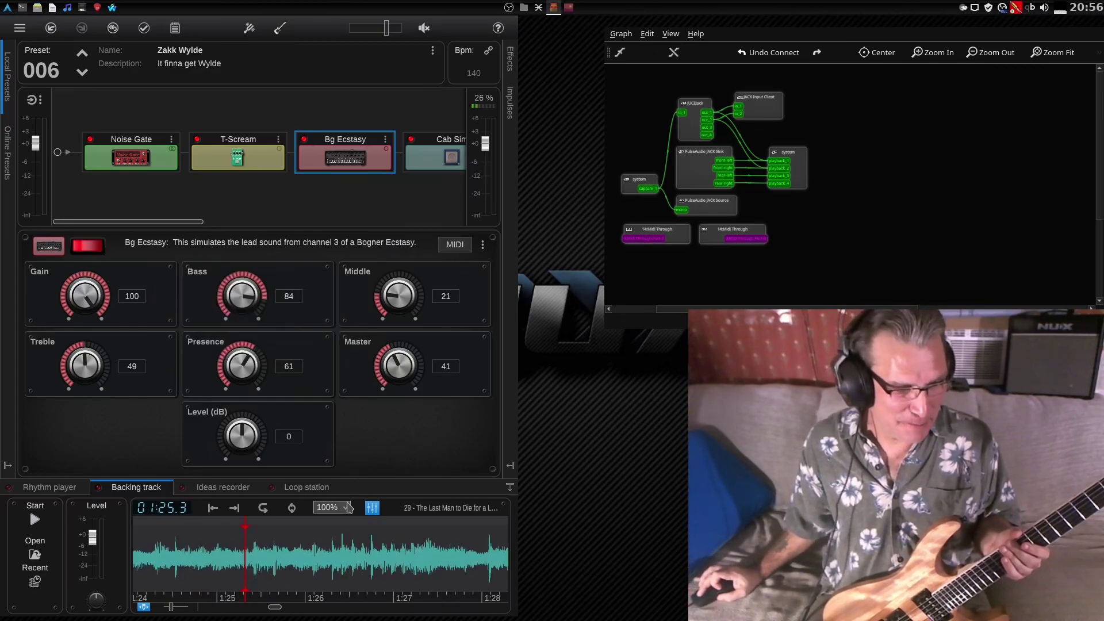
{"action": "left_click", "coordinate": [213, 508]}
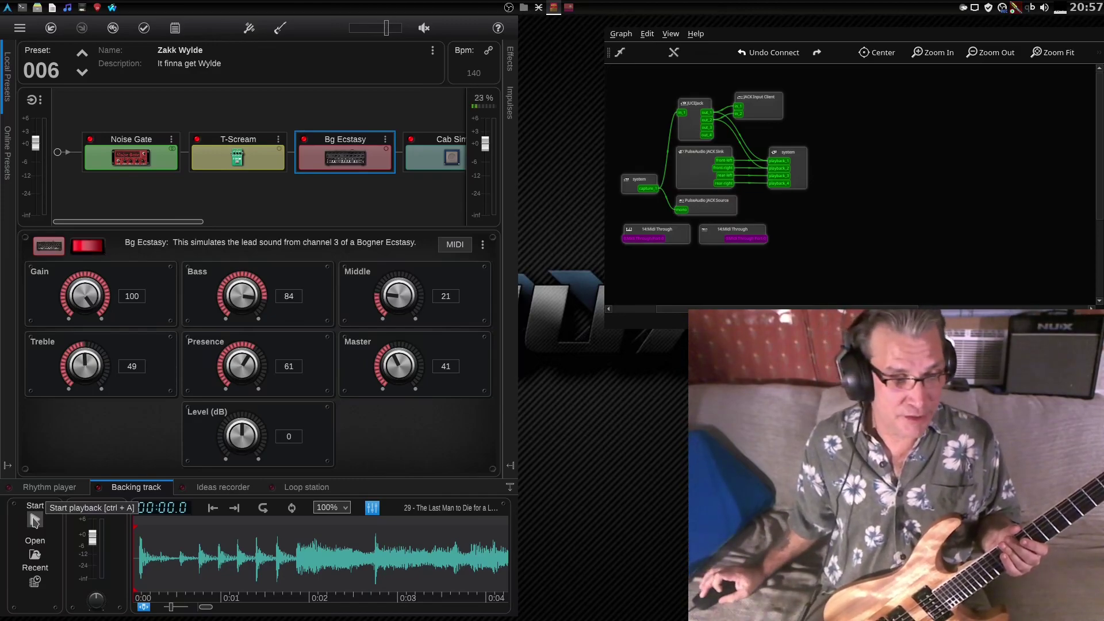
{"action": "left_click", "coordinate": [35, 521]}
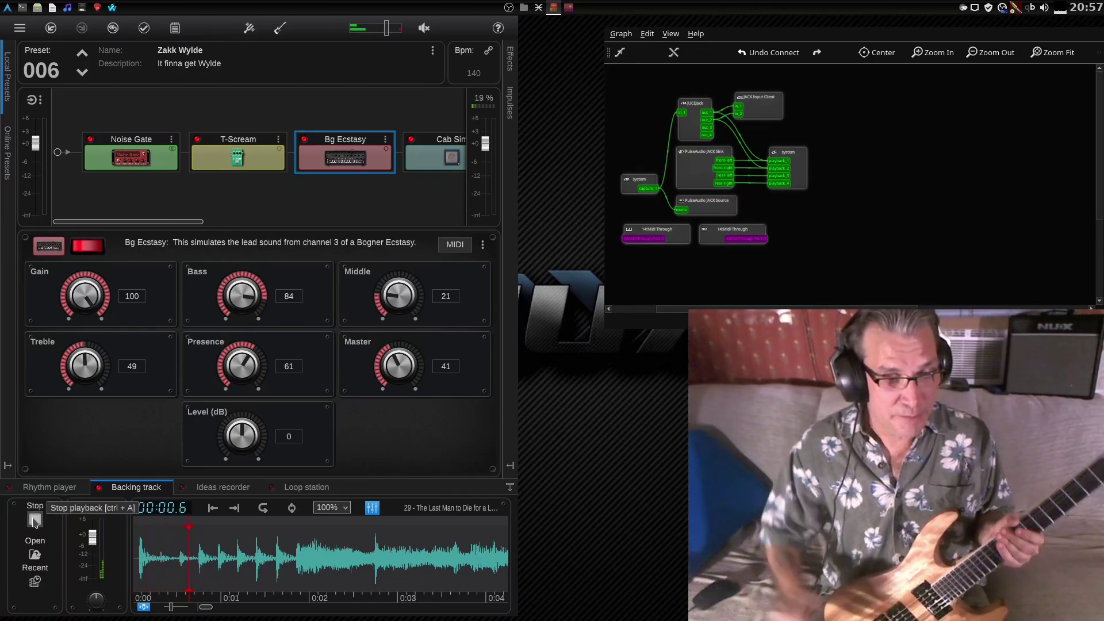